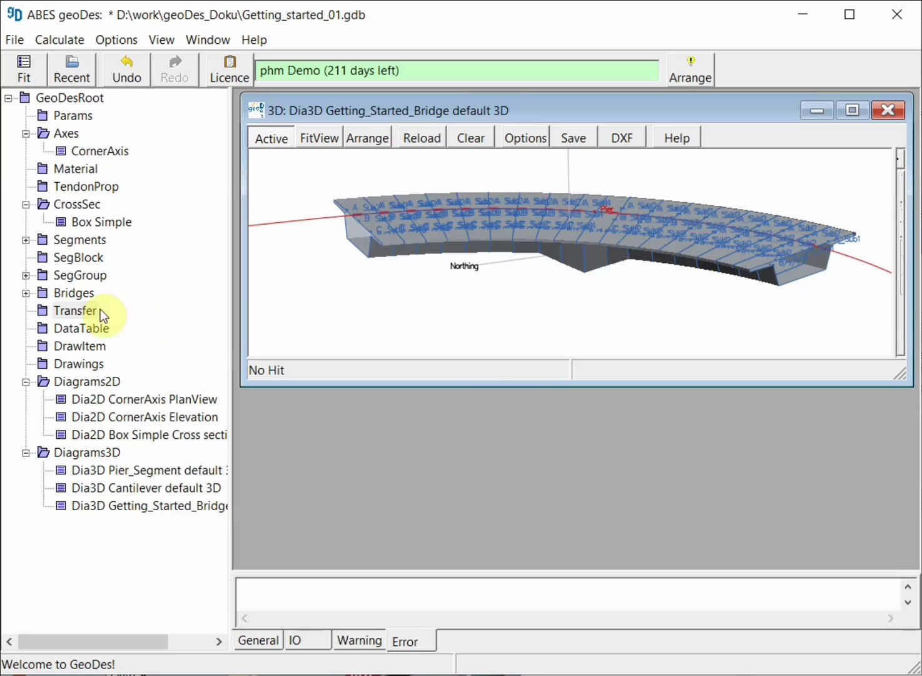
Step: Open the context menu of the Transfer folder in the geoDes project tree
right_click(78, 311)
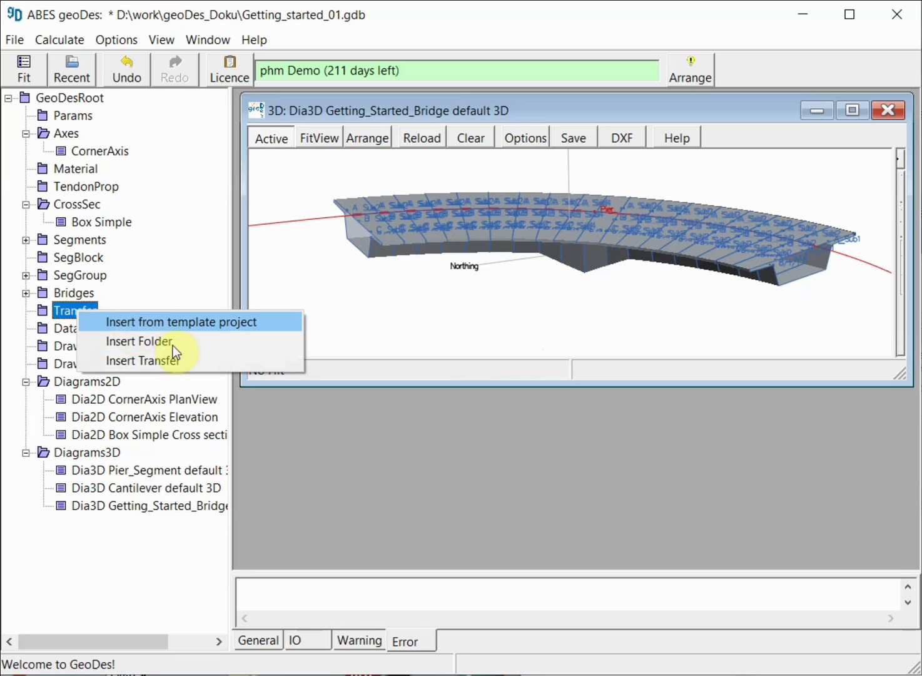
Step: Insert a new transfer and name it Transfer_geoDes_to_geoCon by extending the default name
click(187, 360)
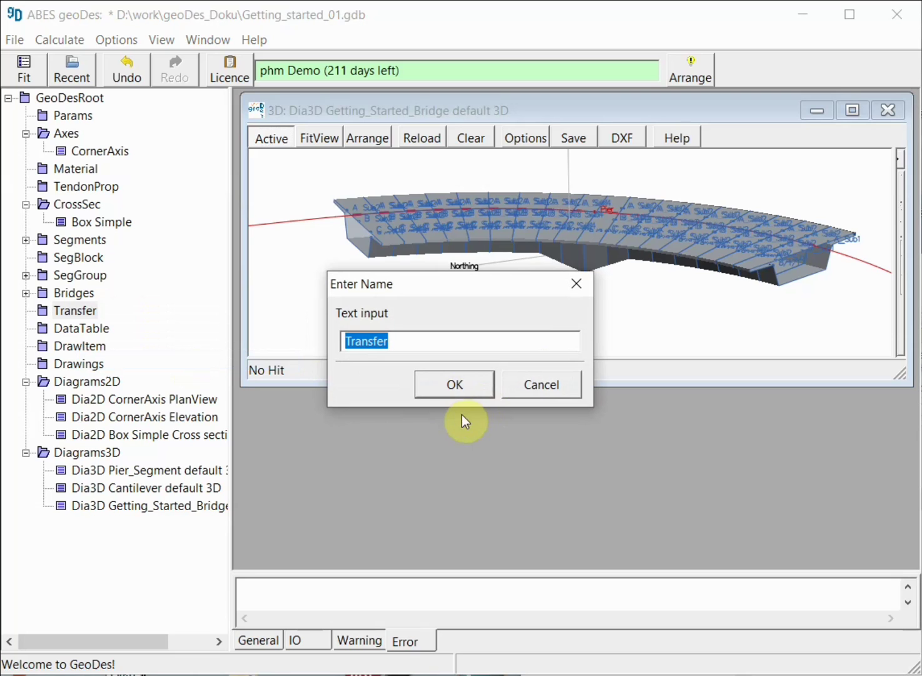
key(End)
text(_geoD)
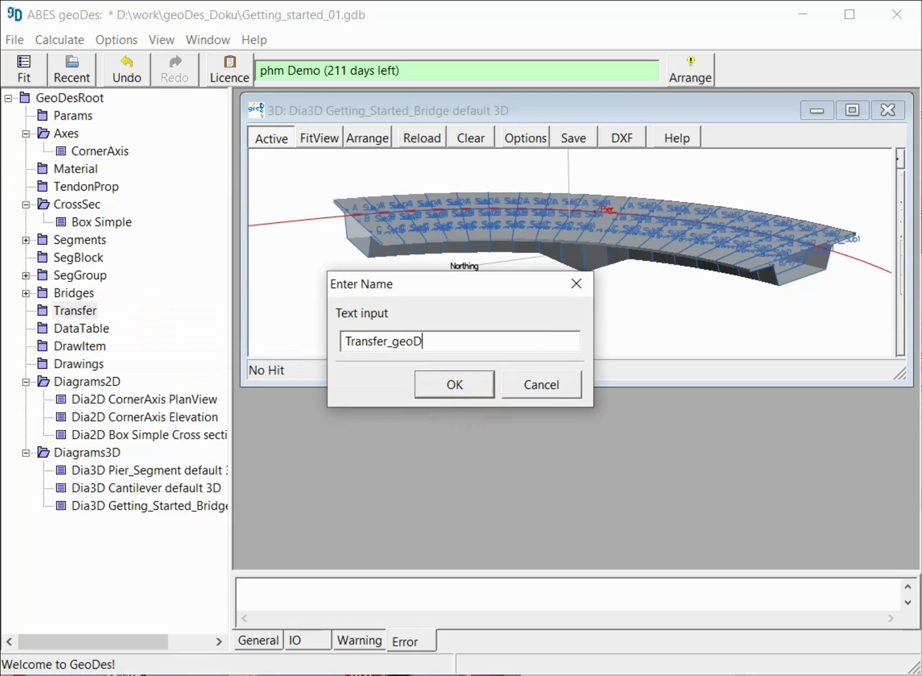
text(es_to_geoCon)
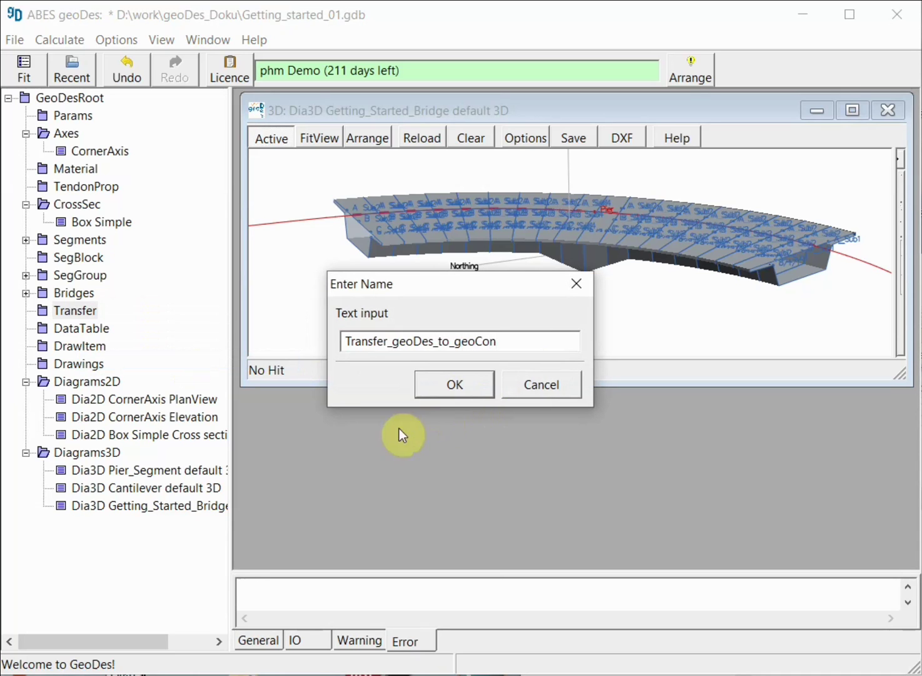
click(456, 393)
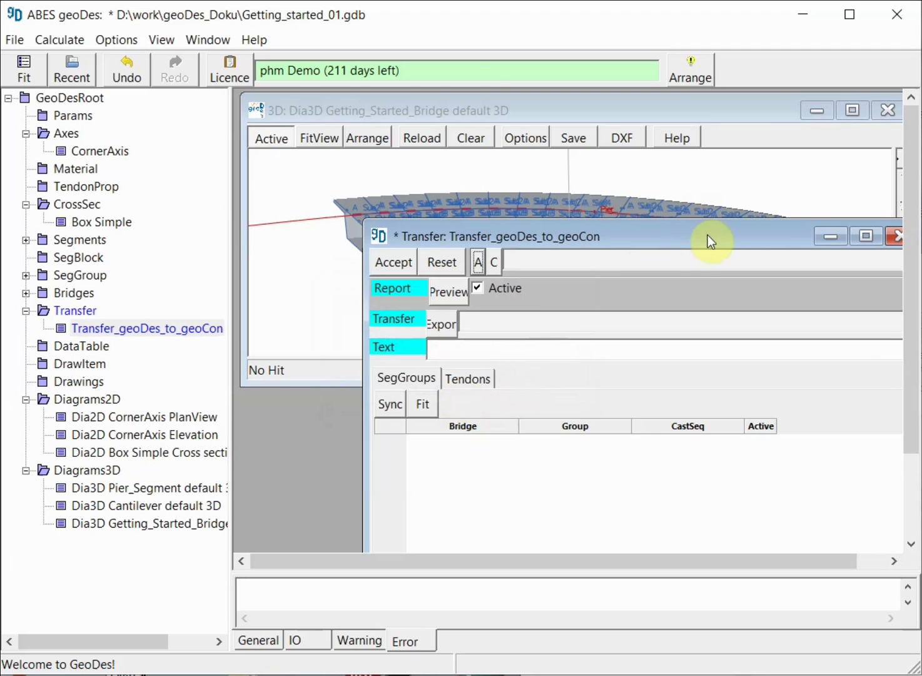
Step: Move and narrow the transfer window, close the 3D view, and sync CSD_1 and CSU_2 into SegGroups
drag(708, 236, 588, 111)
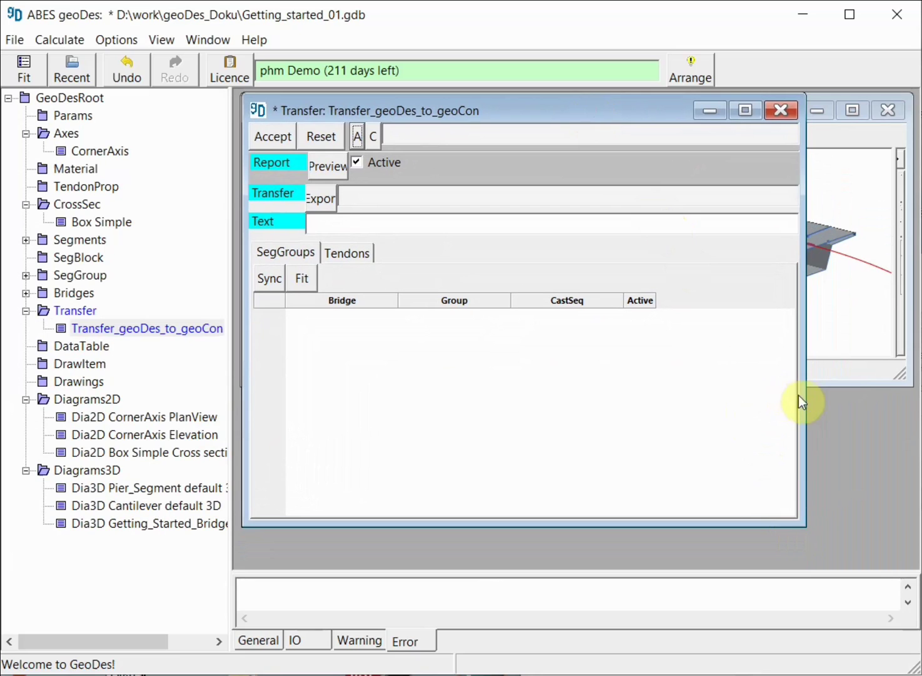
drag(801, 398, 717, 429)
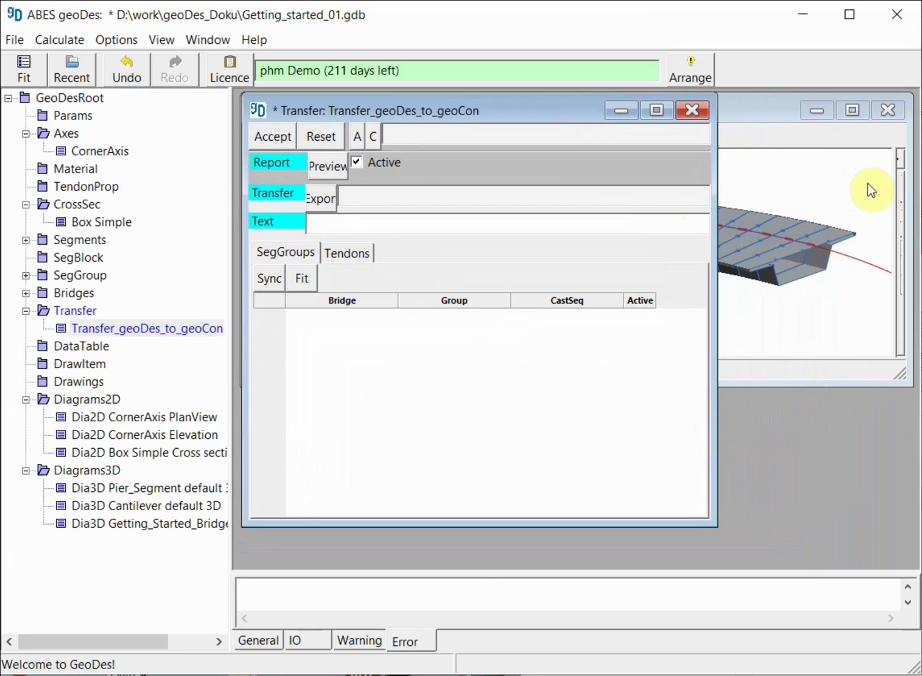
click(888, 110)
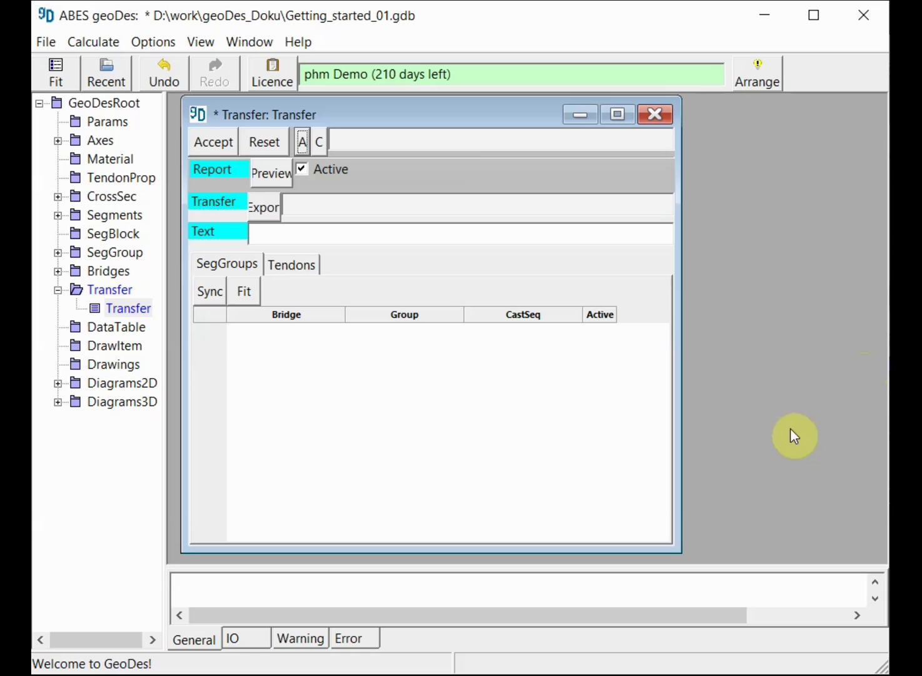
click(209, 293)
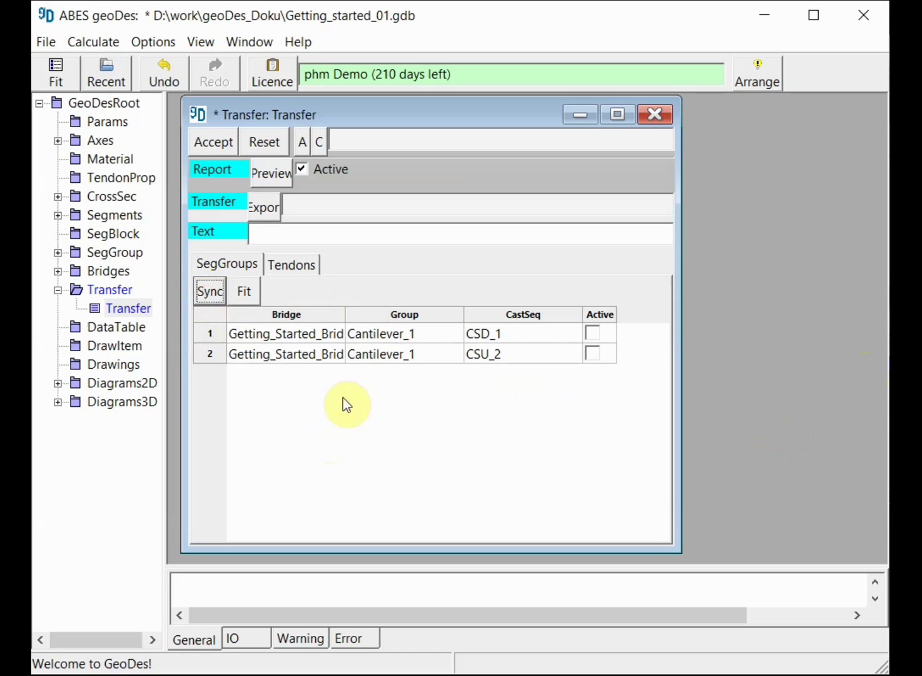
Step: Activate CSU_2 and CSD_1, then export the transfer over GeoDes_to_geoCon.gtb in geoDes_Doku
click(595, 354)
click(594, 335)
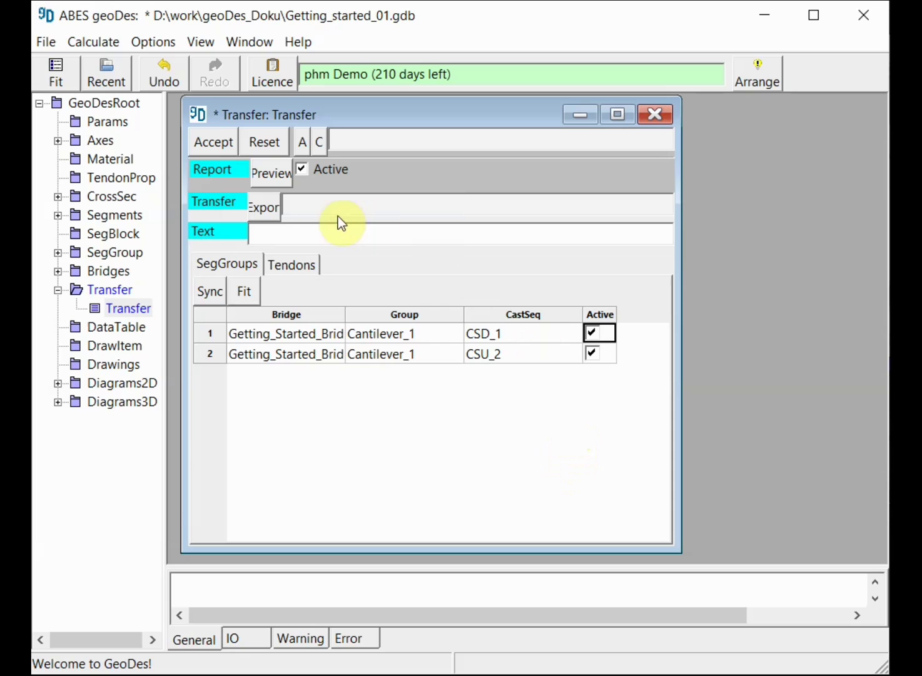
click(264, 207)
scroll(350, 362, down, 2)
click(334, 393)
double_click(341, 447)
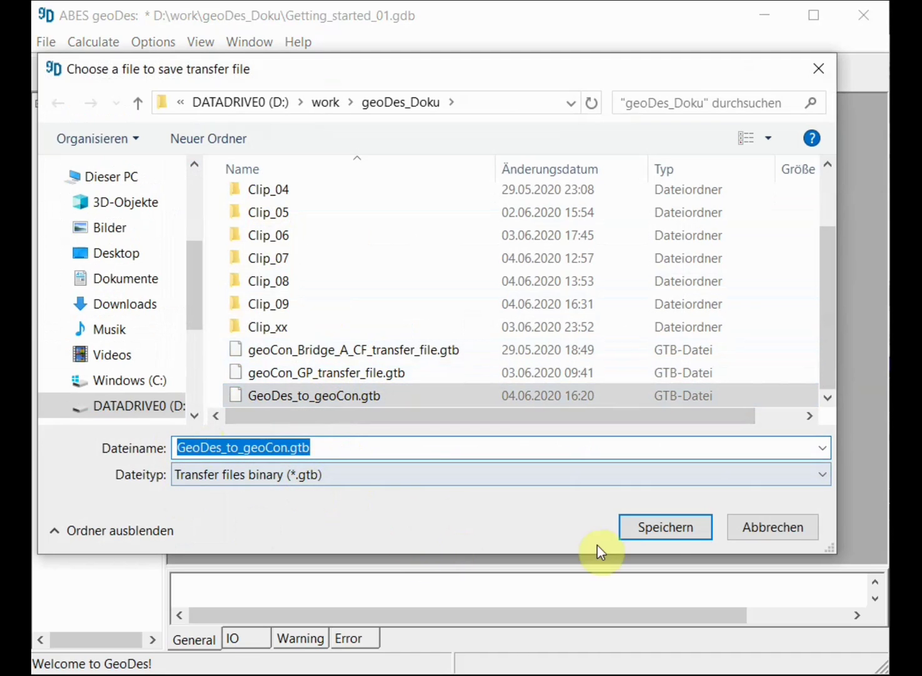
click(673, 530)
click(791, 367)
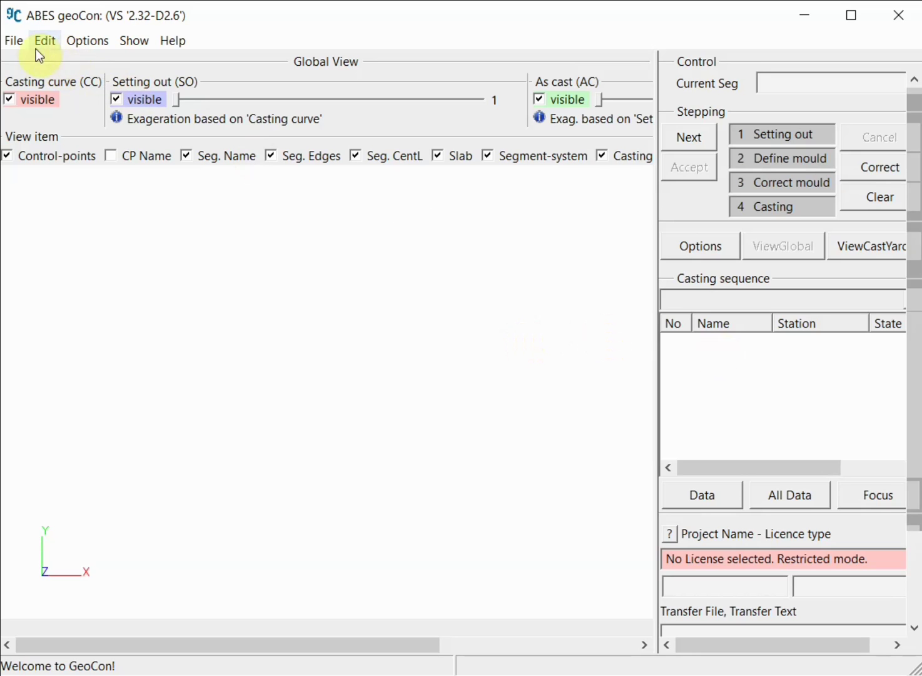
Step: Start a new geoCon project and load GeoDes_to_geoCon.gtb as its transfer file
click(17, 48)
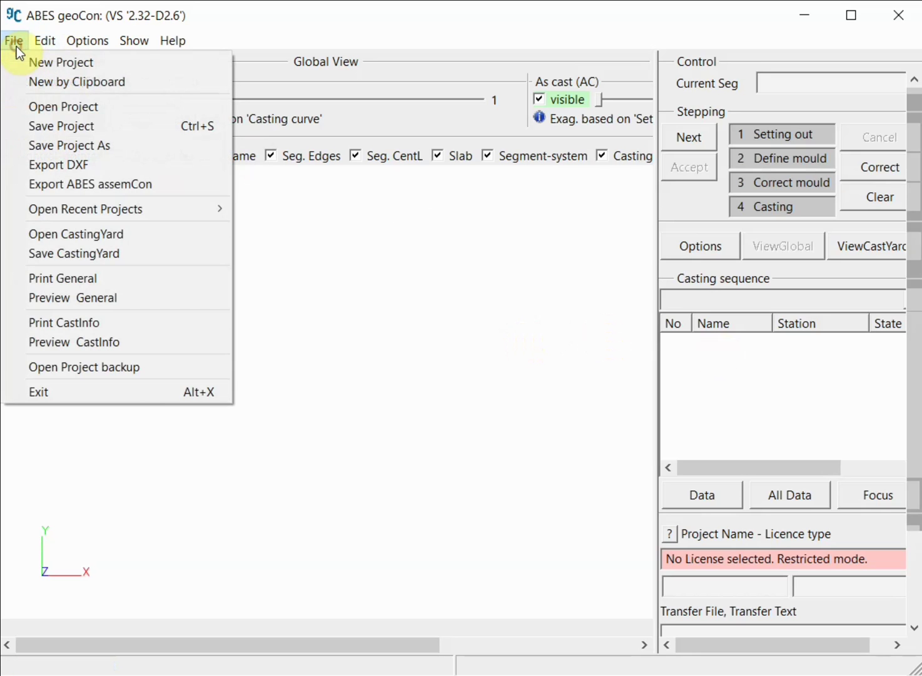
click(74, 63)
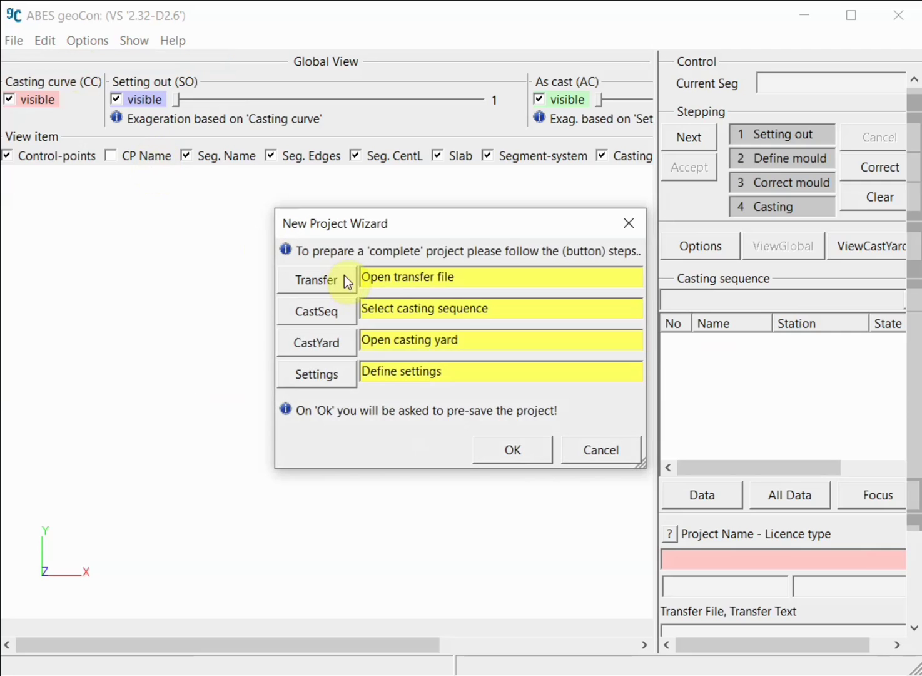
drag(483, 224, 339, 211)
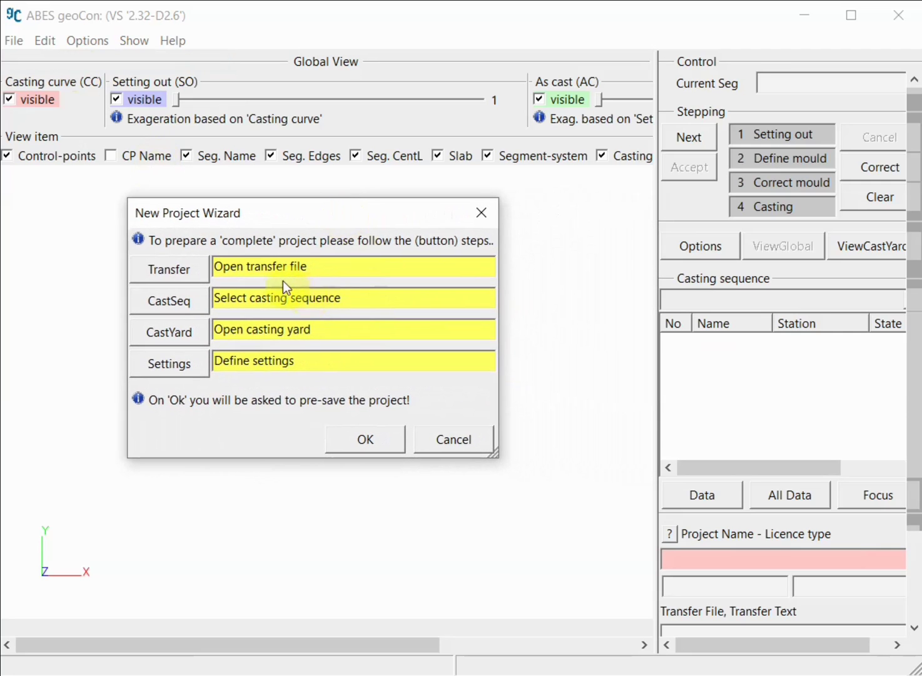
click(166, 267)
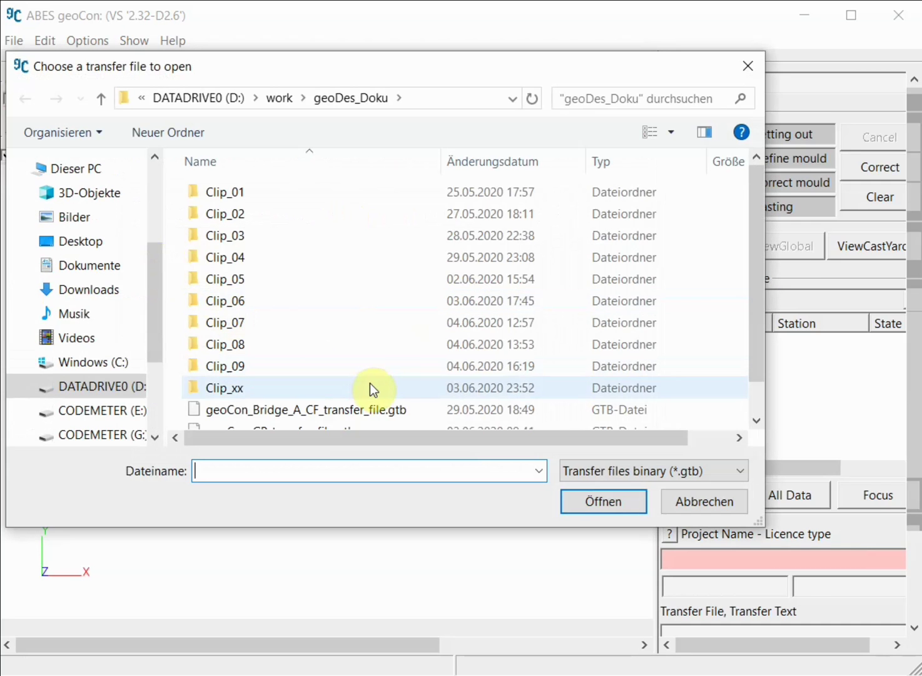
scroll(369, 382, down, 1)
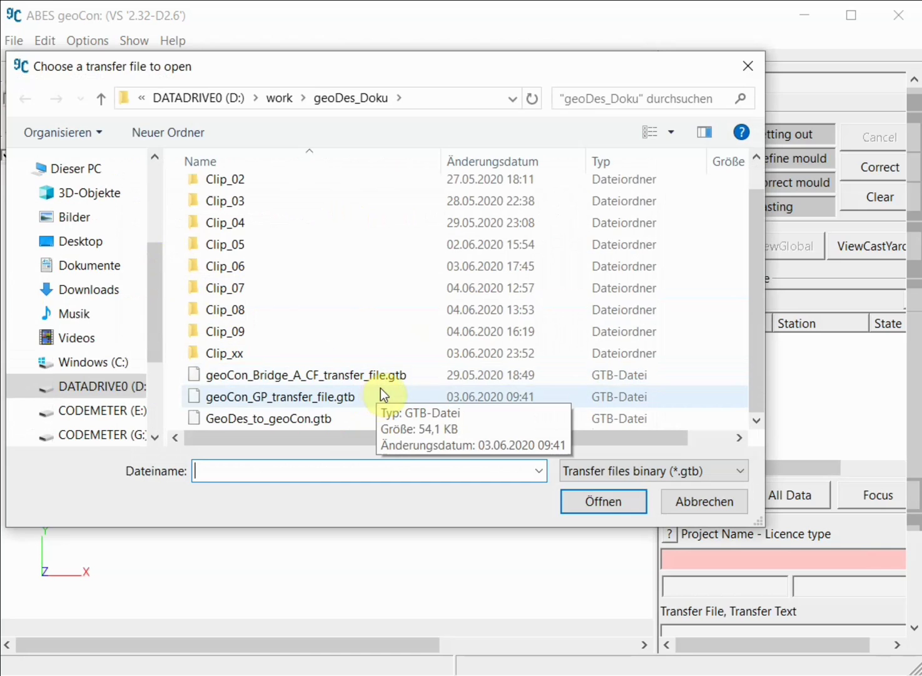
click(294, 418)
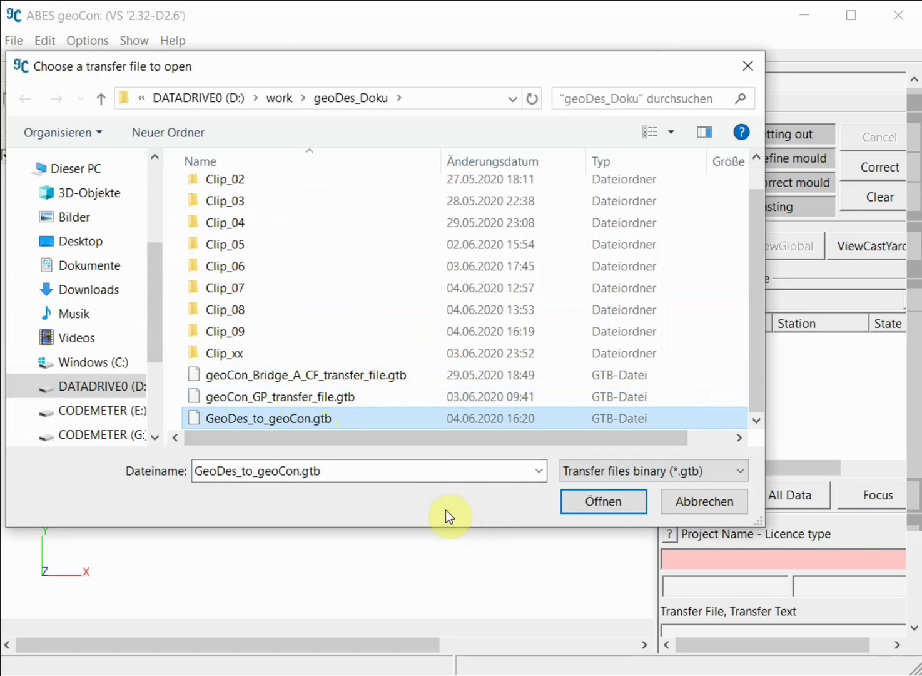
click(594, 500)
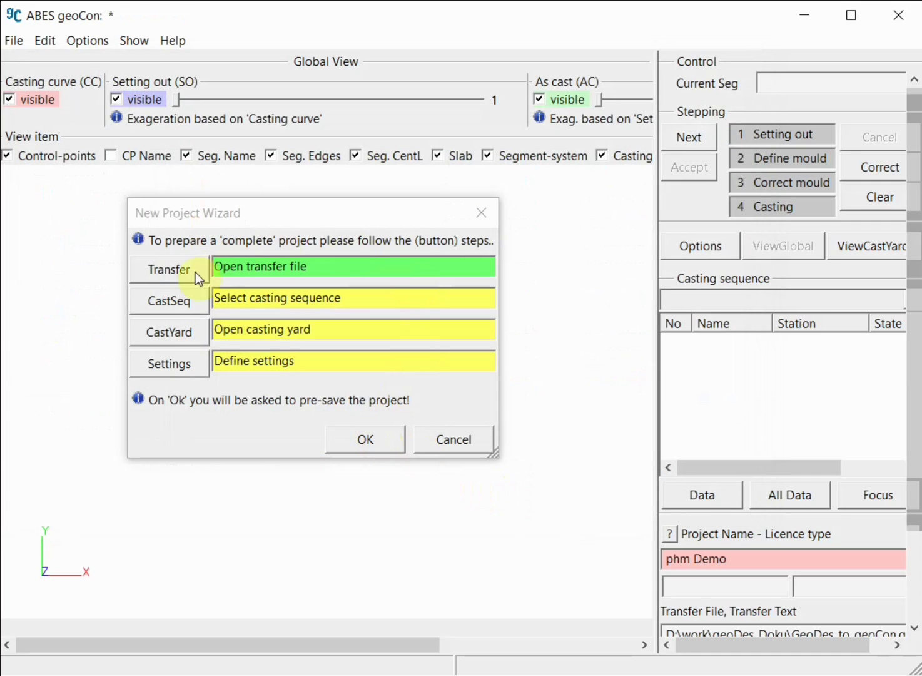
Step: Add CSD_1 and CSU_2 to the sequences to cast and confirm the casting sequence step
click(158, 305)
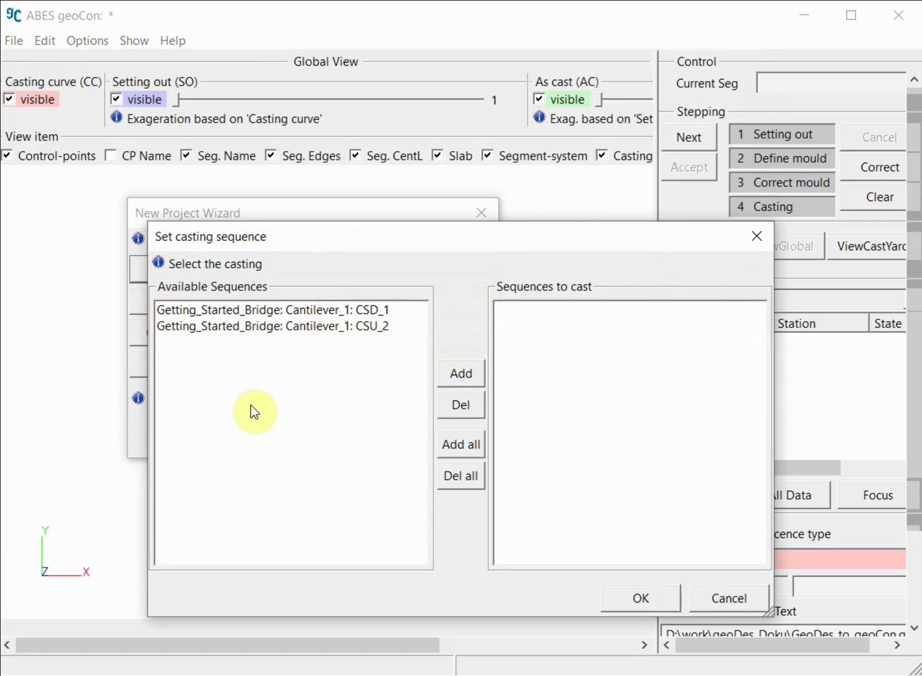
click(231, 312)
click(461, 373)
click(286, 326)
click(467, 371)
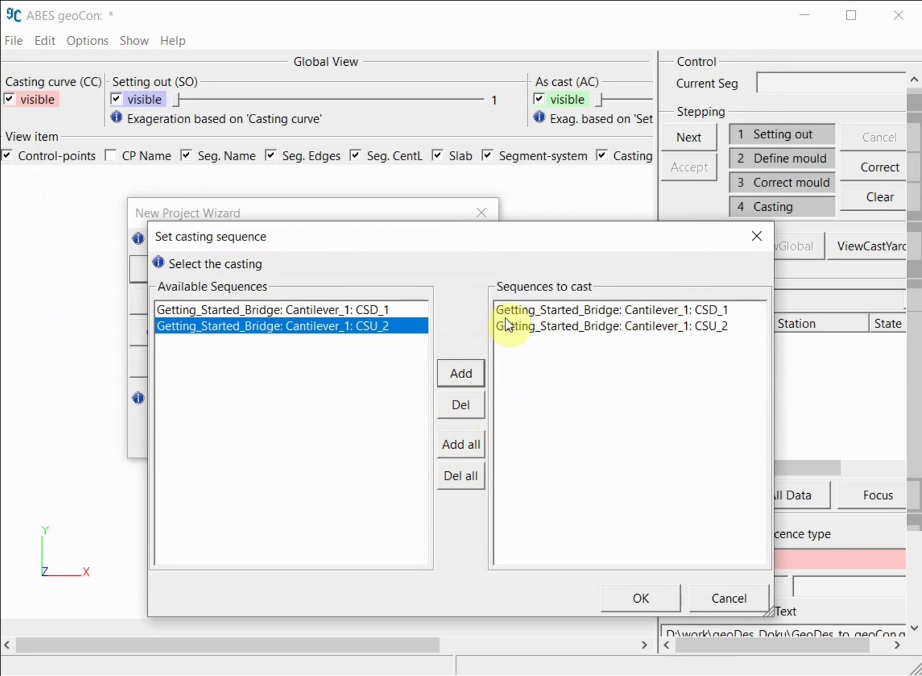
click(551, 328)
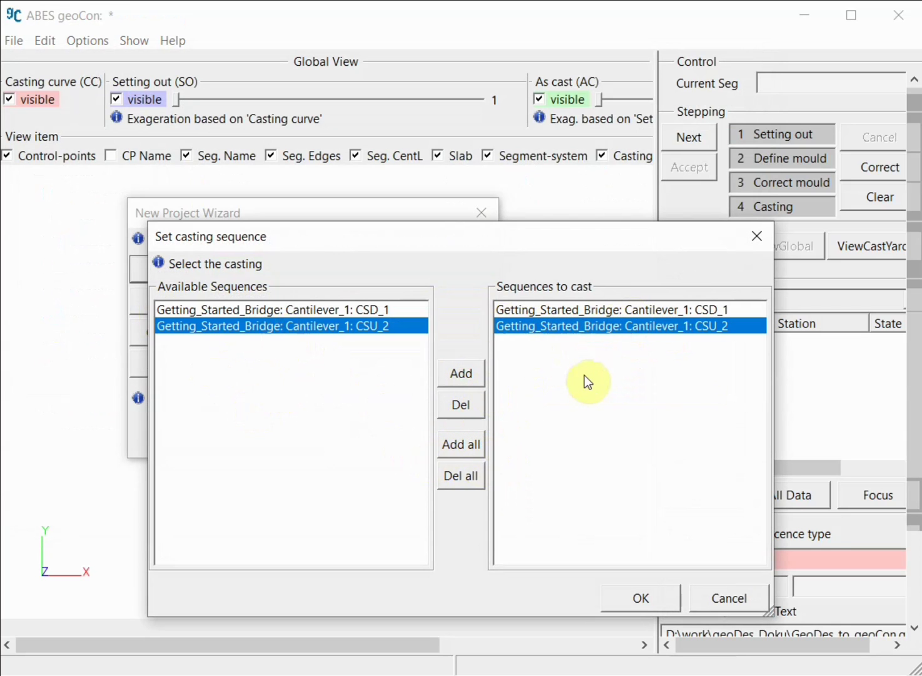
click(545, 311)
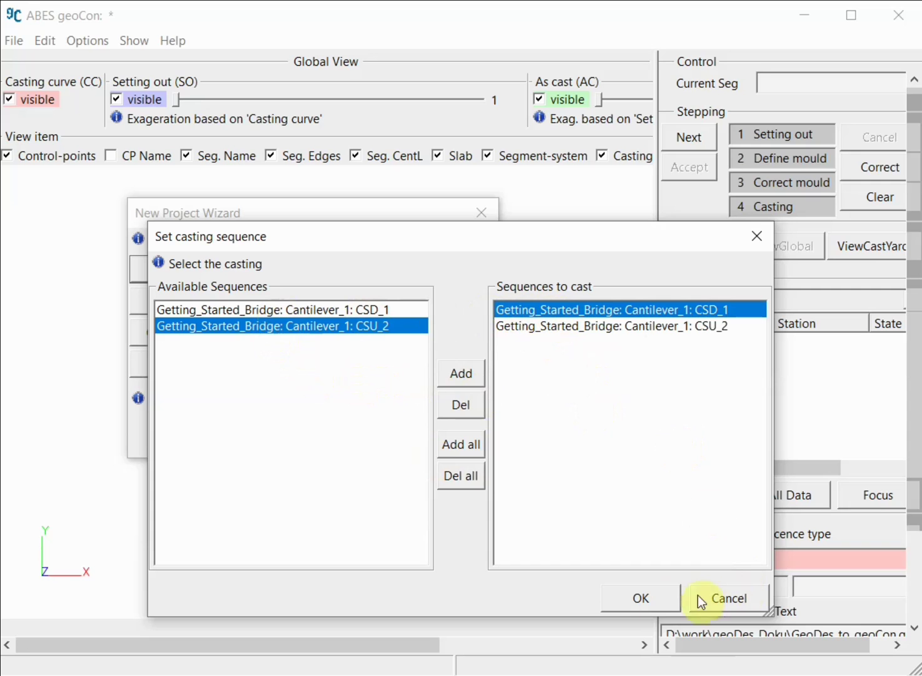
click(644, 598)
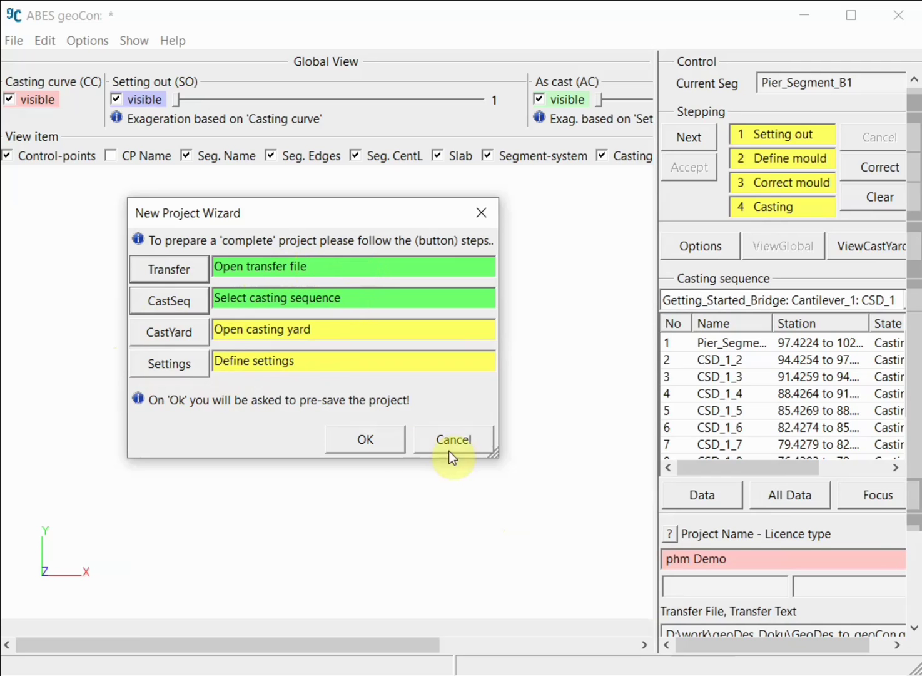
Step: Finish the New Project Wizard and save the project as Getting_Started_01.gcb in geoDes_Doku
click(379, 440)
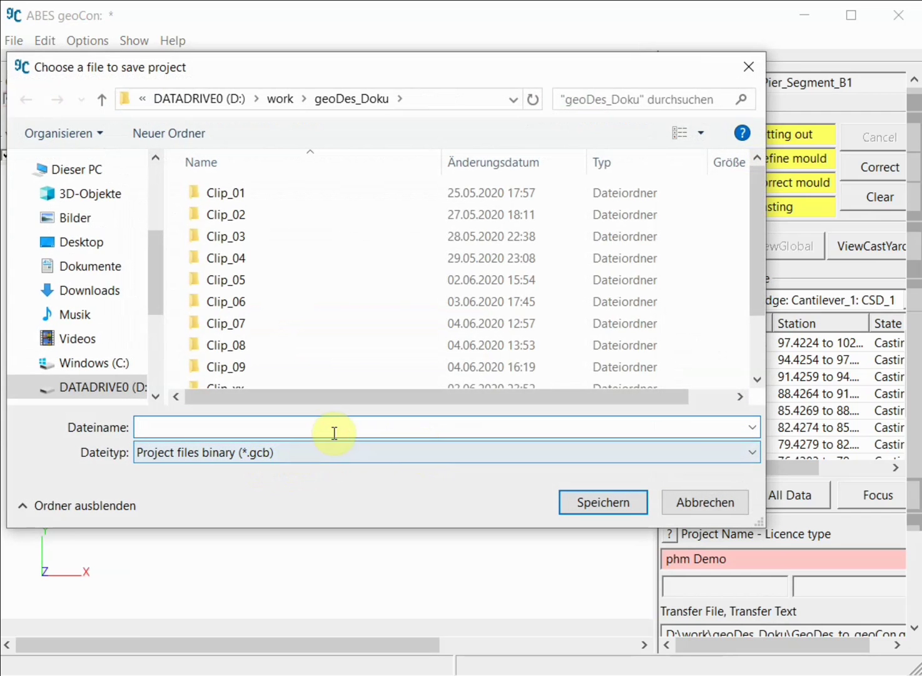
click(313, 426)
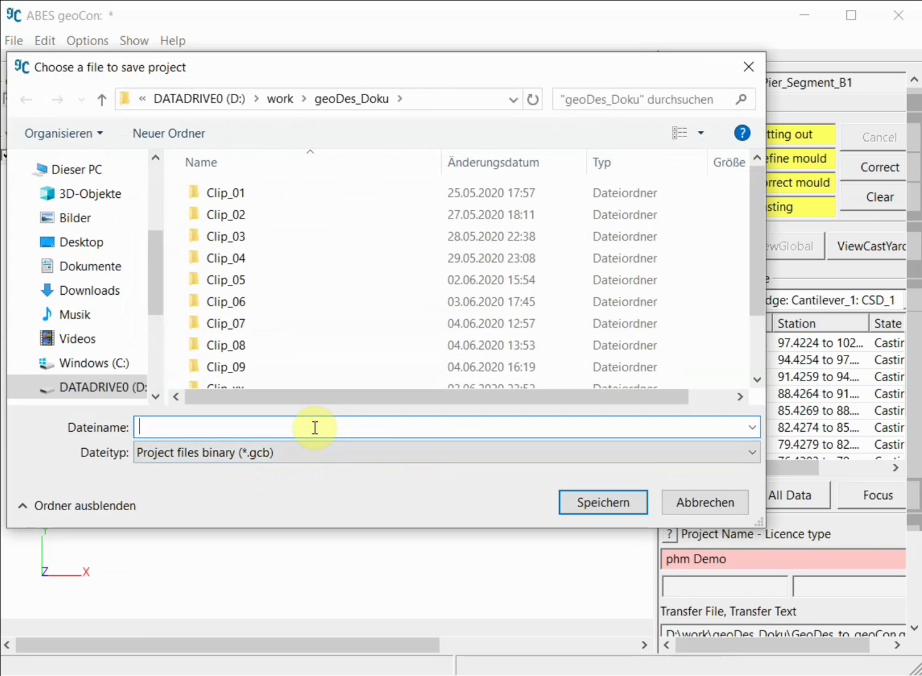
text(Getting)
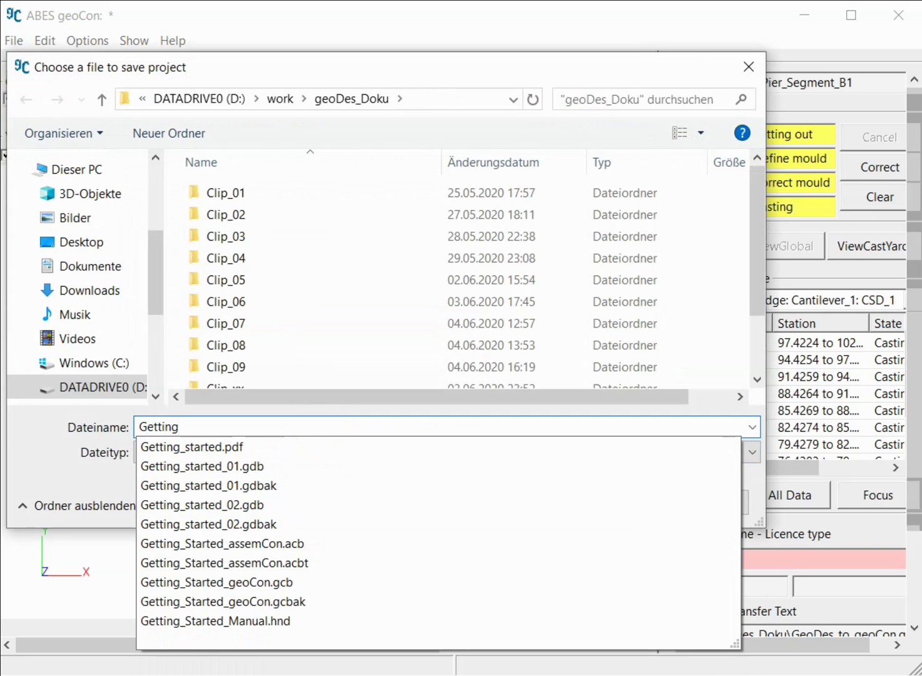
text(_Started_01)
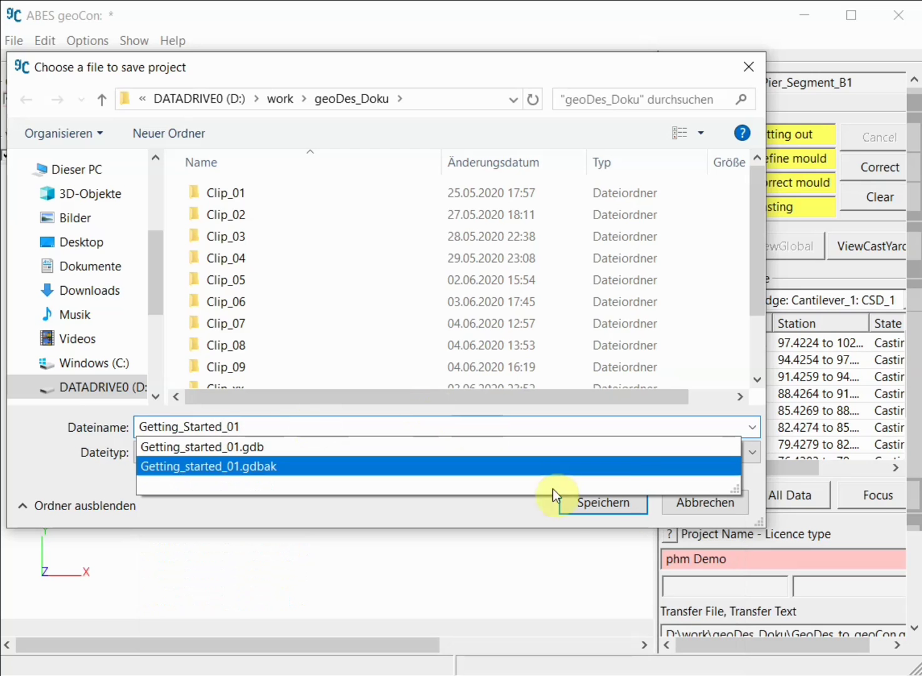
click(611, 502)
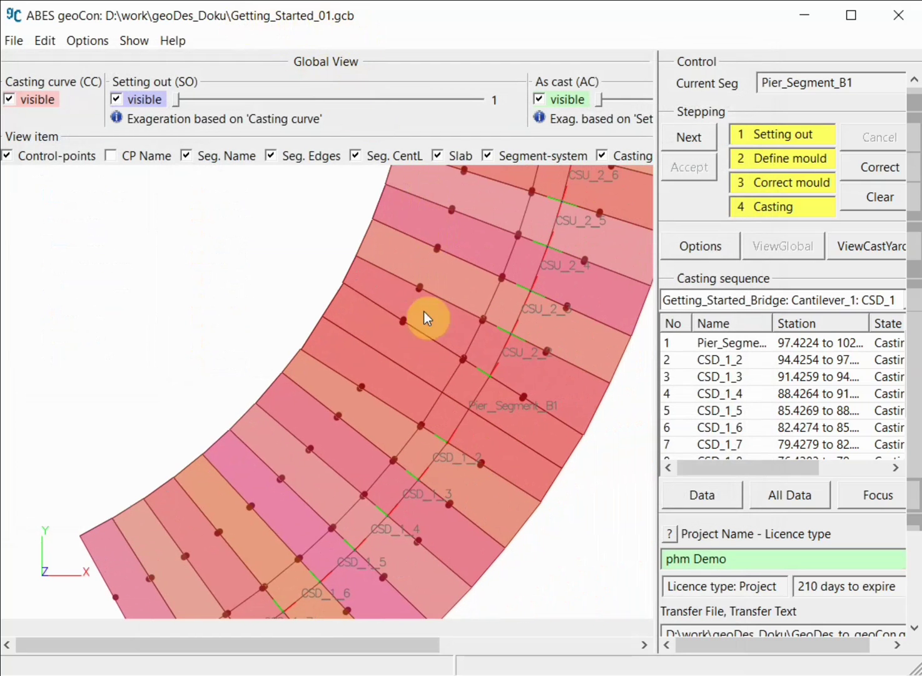
Step: Orbit the bridge into a tilted 3D view, set Mouse tools to Drag, and pan it left
scroll(424, 321, up, 2)
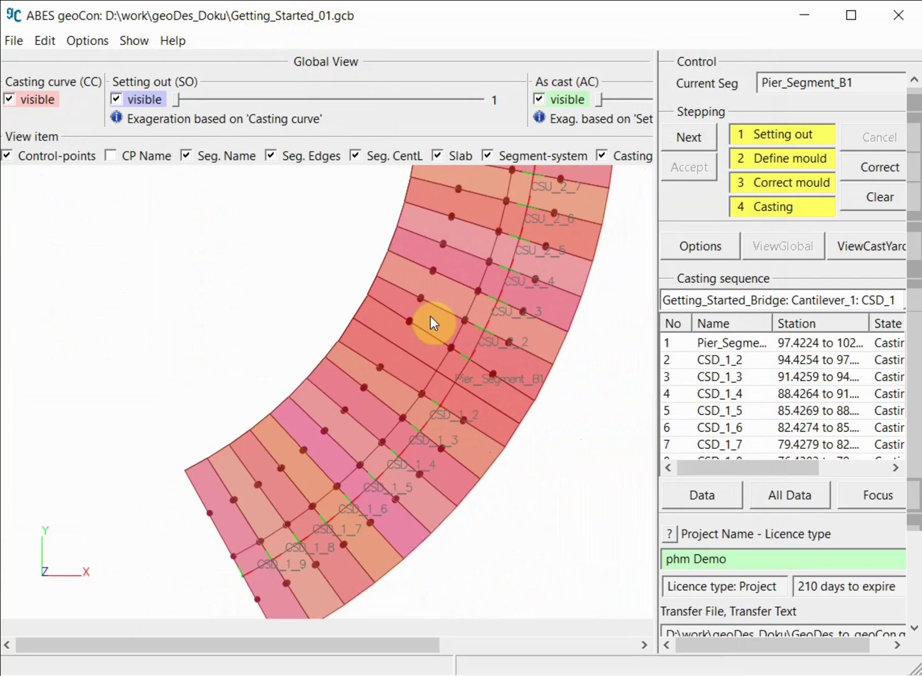
drag(431, 315, 286, 425)
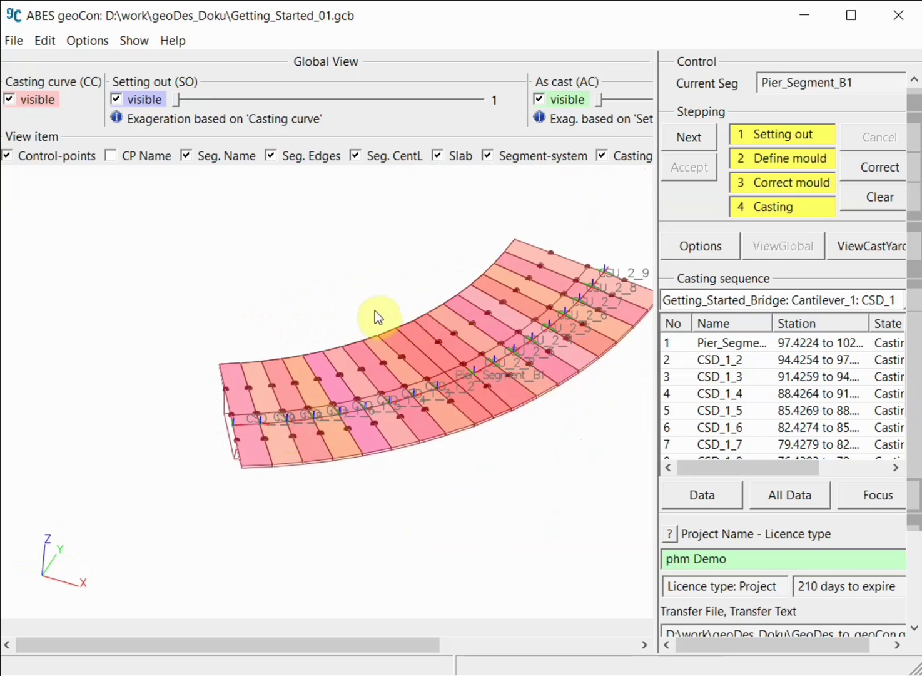
right_click(375, 277)
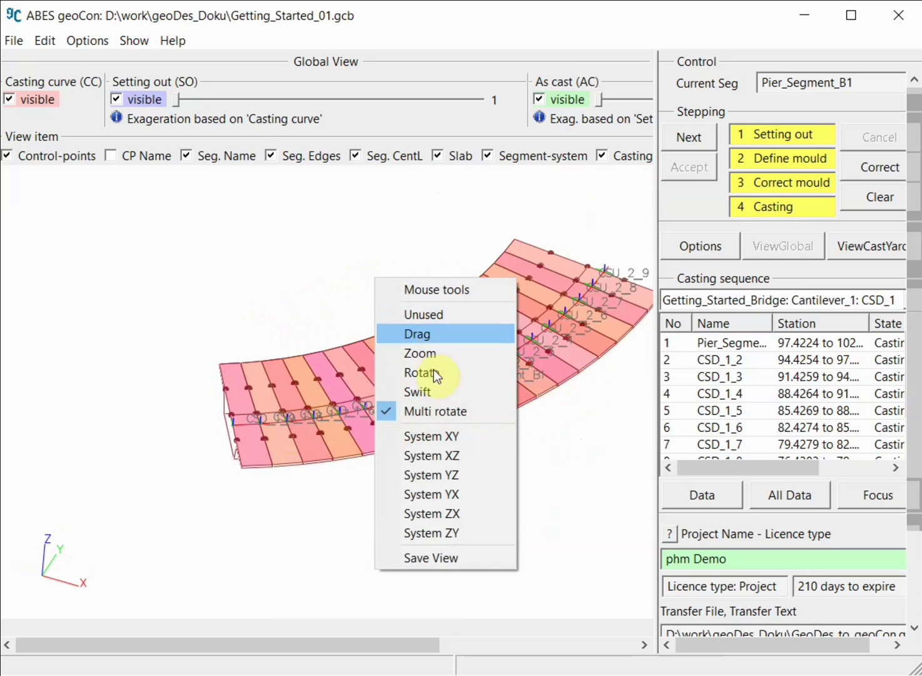
click(448, 336)
drag(509, 393, 406, 399)
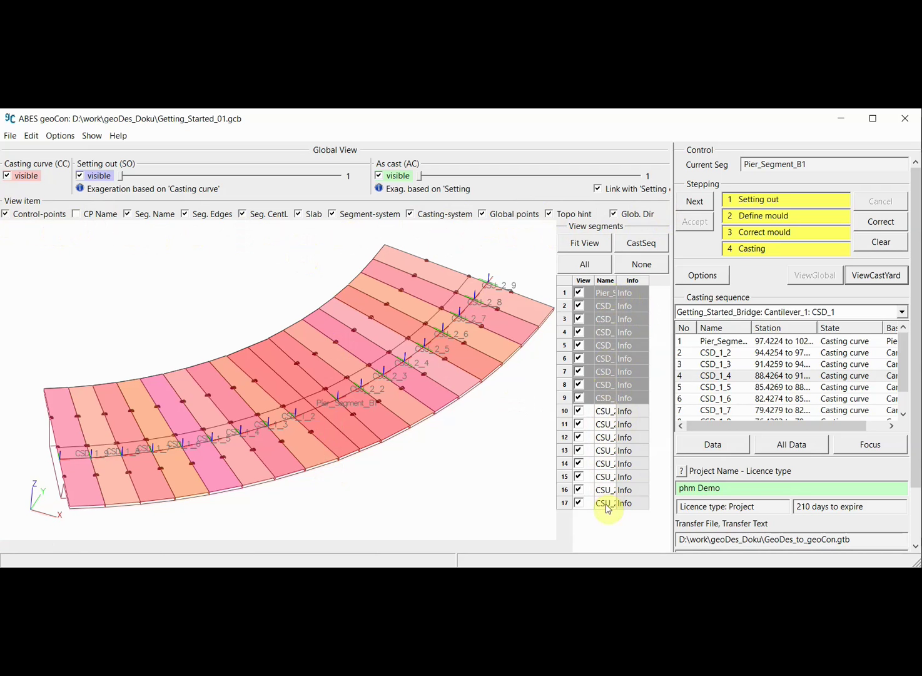
click(578, 293)
click(579, 306)
click(579, 319)
click(579, 306)
click(578, 319)
click(579, 292)
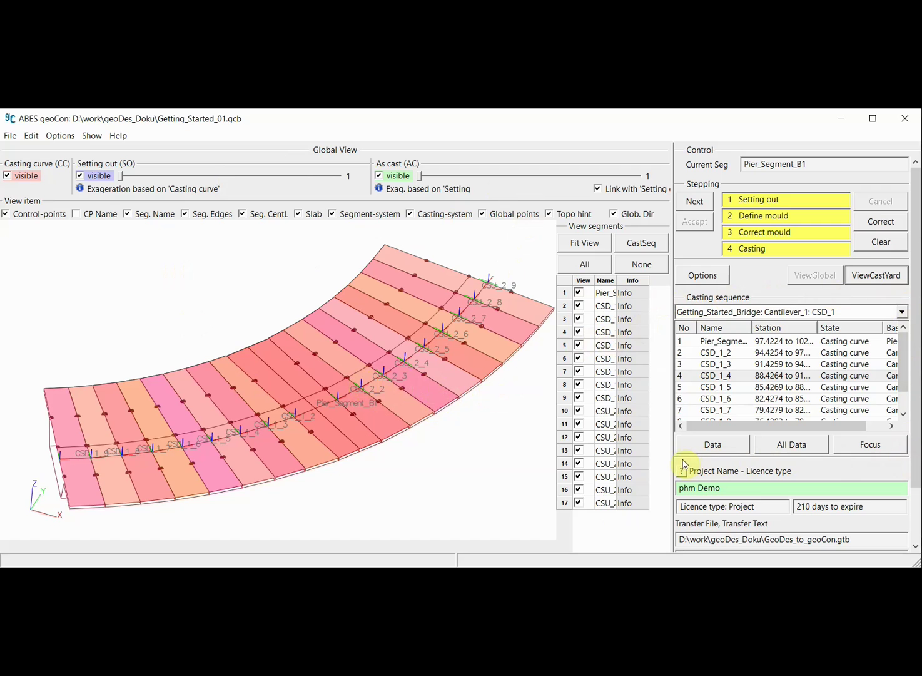
click(903, 311)
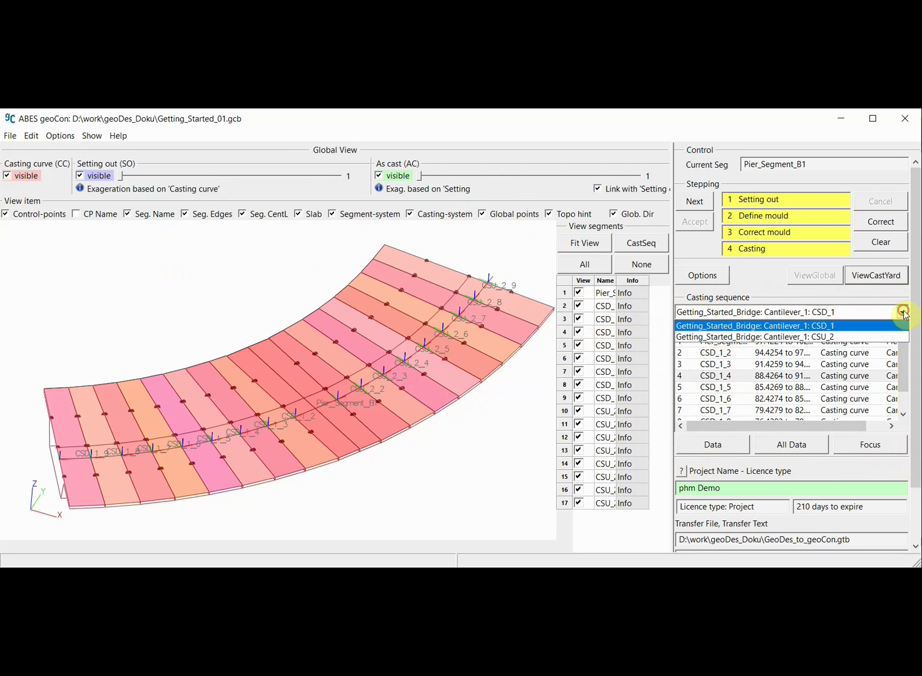
click(850, 341)
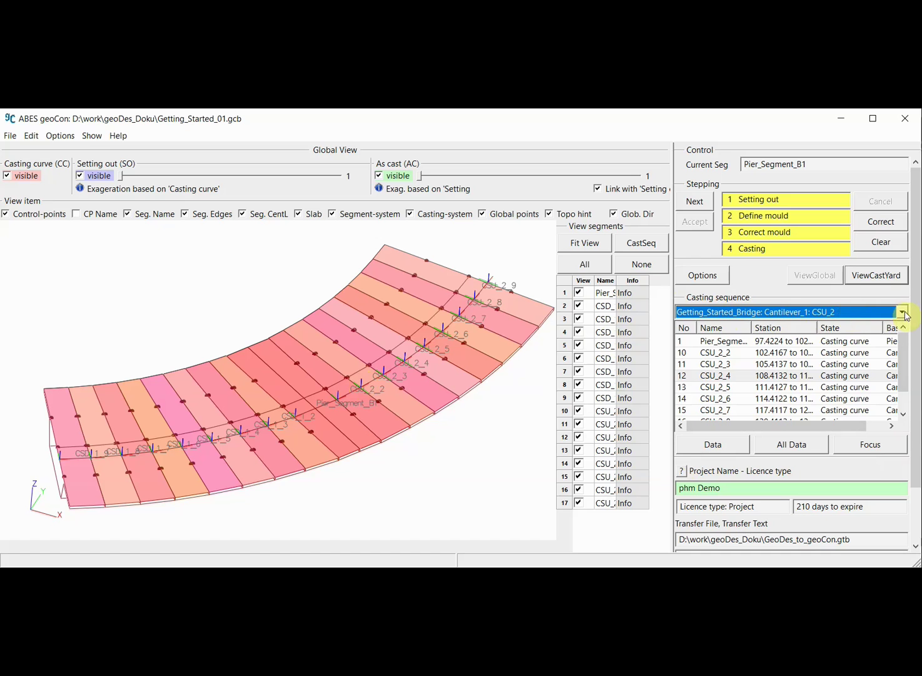
click(903, 313)
click(885, 324)
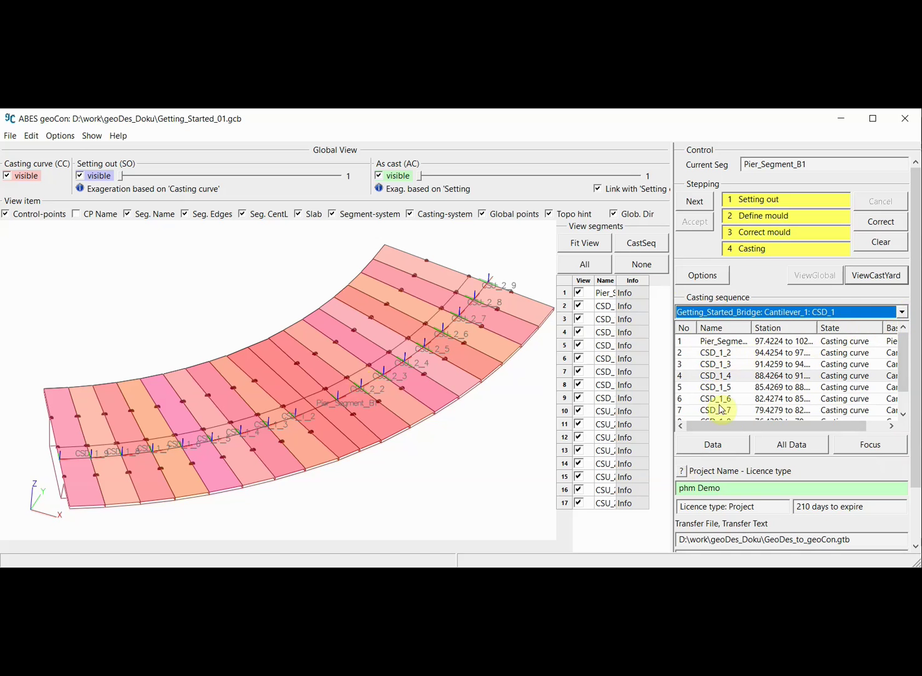
mouse_move(905, 349)
mouse_down()
mouse_move(905, 376)
mouse_move(900, 343)
mouse_up()
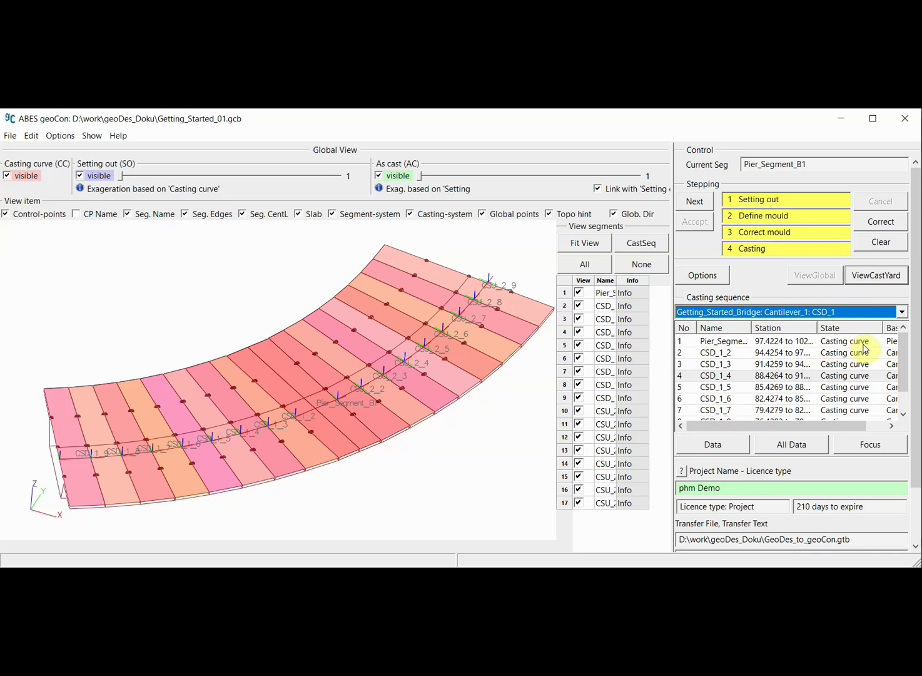
click(827, 427)
mouse_move(826, 427)
mouse_down()
mouse_move(845, 427)
mouse_move(824, 430)
mouse_up()
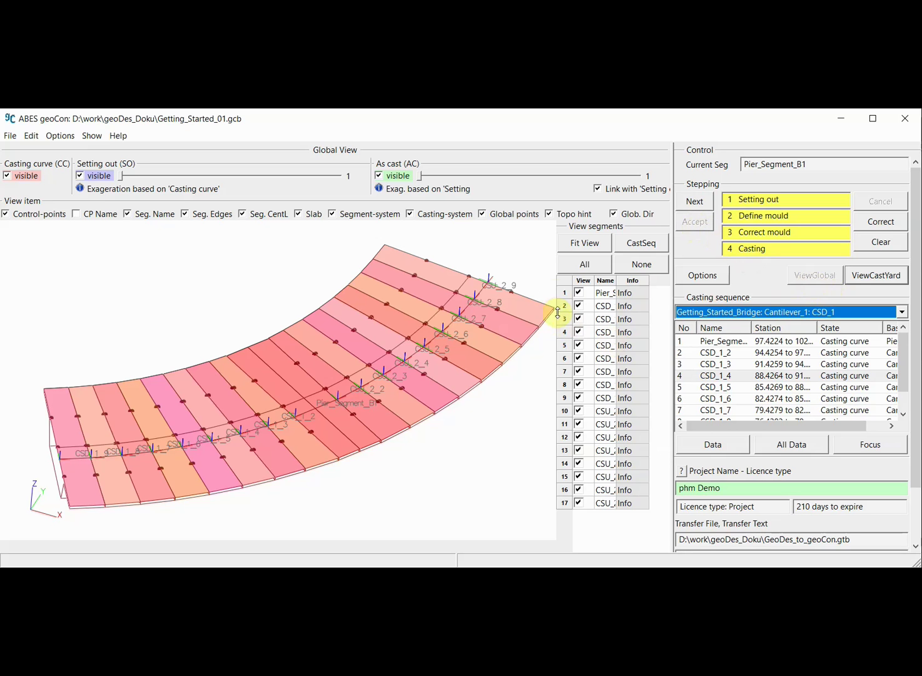
click(544, 283)
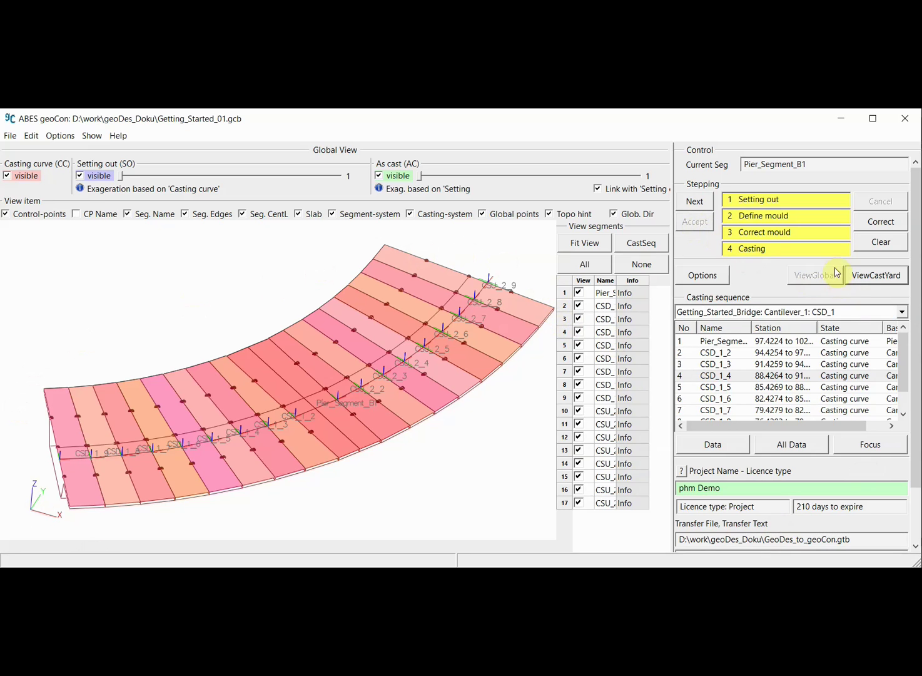
click(873, 281)
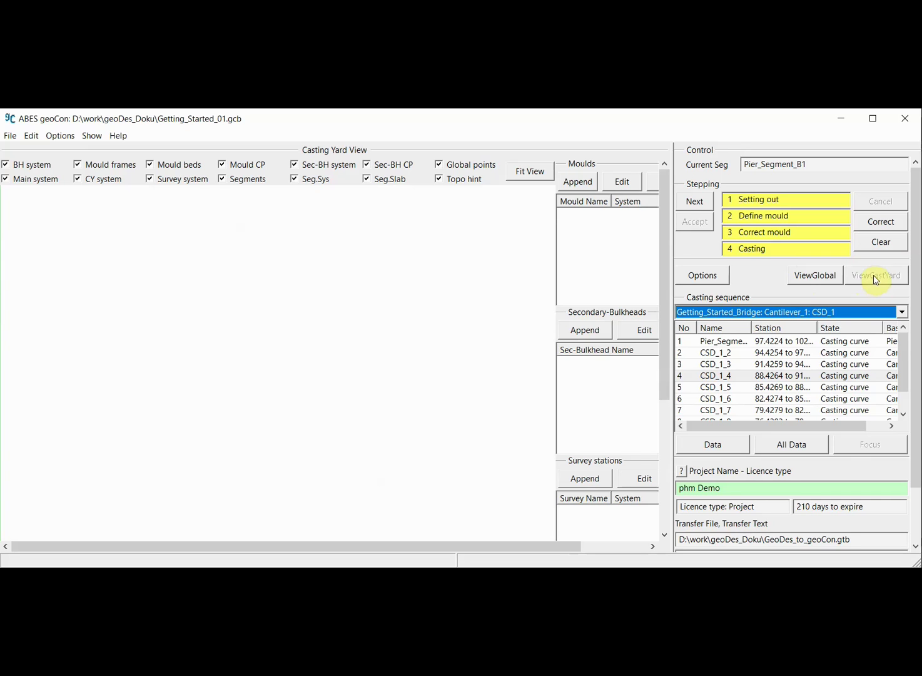
click(818, 275)
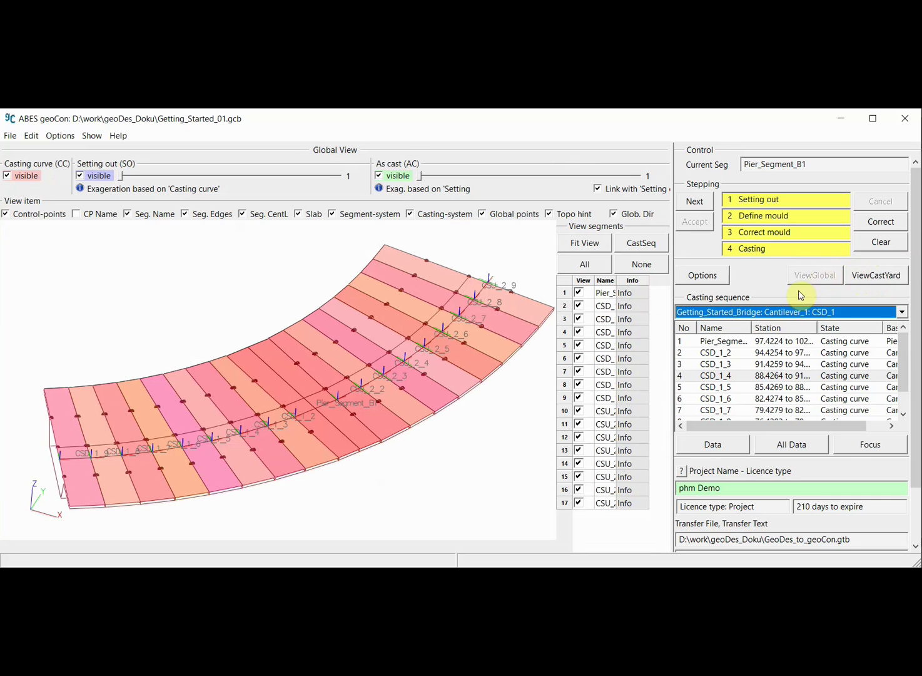